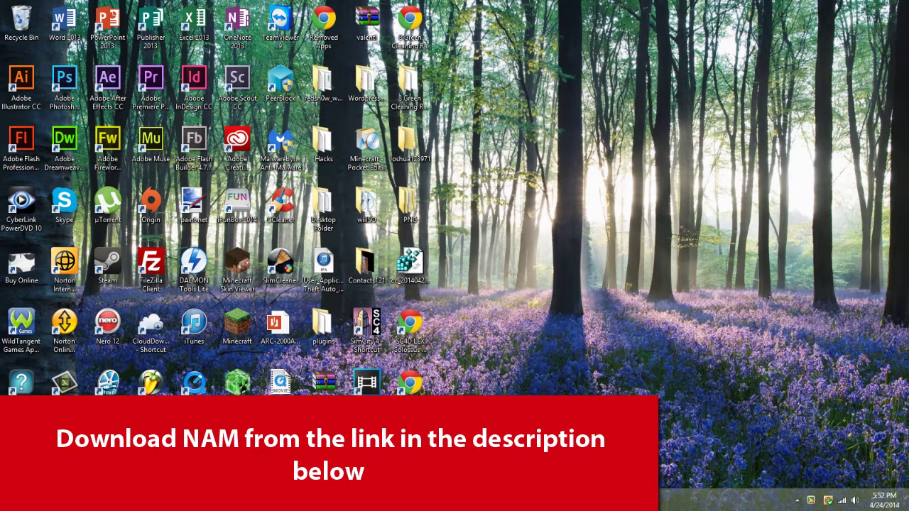
Open the SC4D LEX page for Network Addon Mod (Windows) v32, sign in with the saved account, and start the download.
{"action": "double_click", "coordinate": [417, 375]}
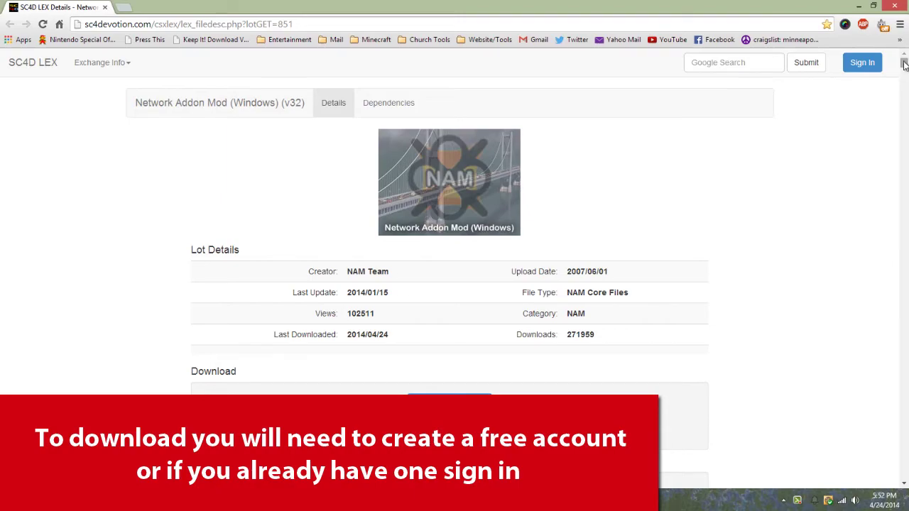
{"action": "scroll", "coordinate": [899, 68], "scroll_direction": "down", "scroll_amount": 5}
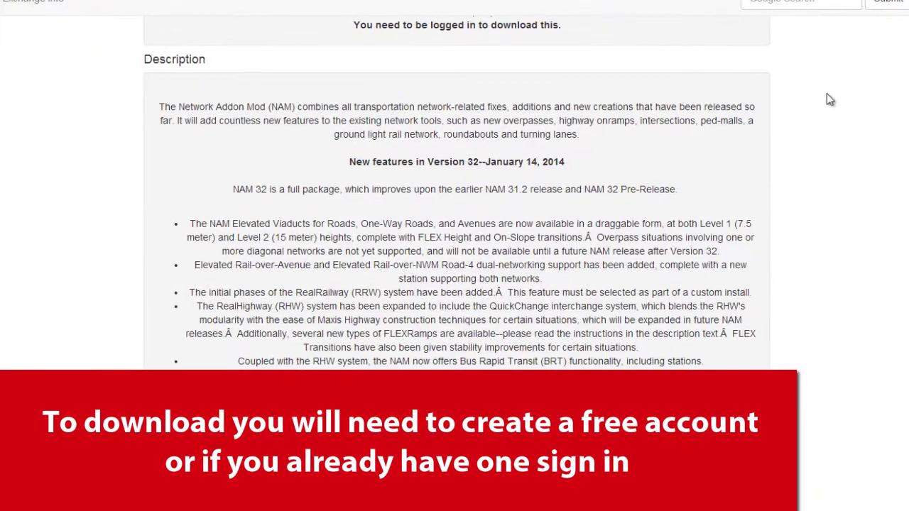
{"action": "scroll", "coordinate": [827, 113], "scroll_direction": "up", "scroll_amount": 4}
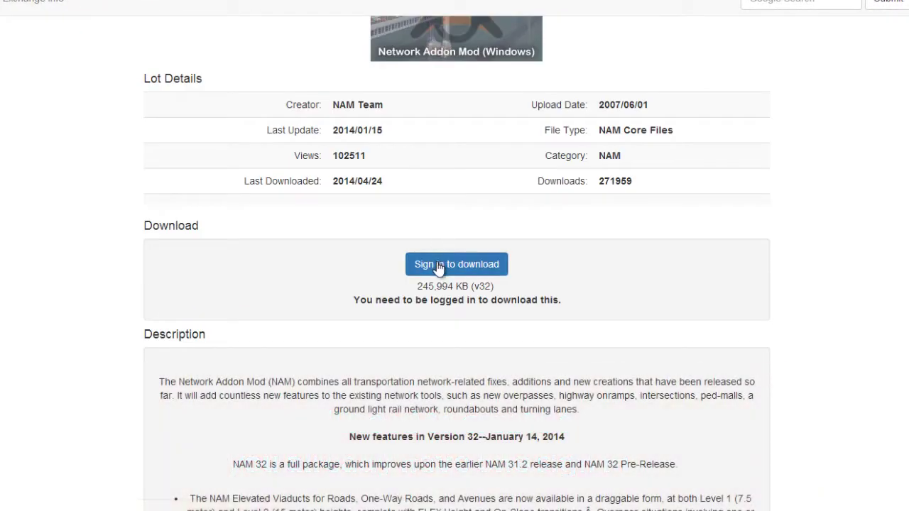
{"action": "left_click", "coordinate": [503, 269]}
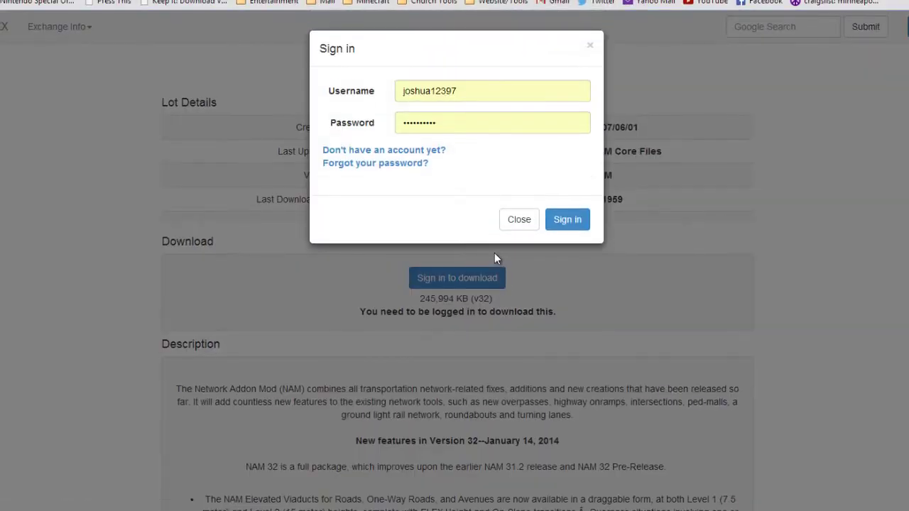
{"action": "left_click", "coordinate": [573, 221]}
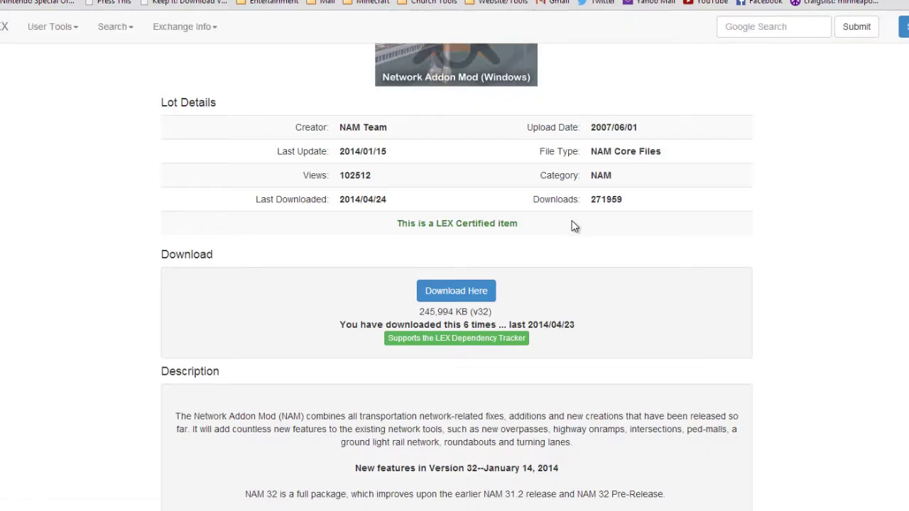
{"action": "left_click", "coordinate": [489, 301]}
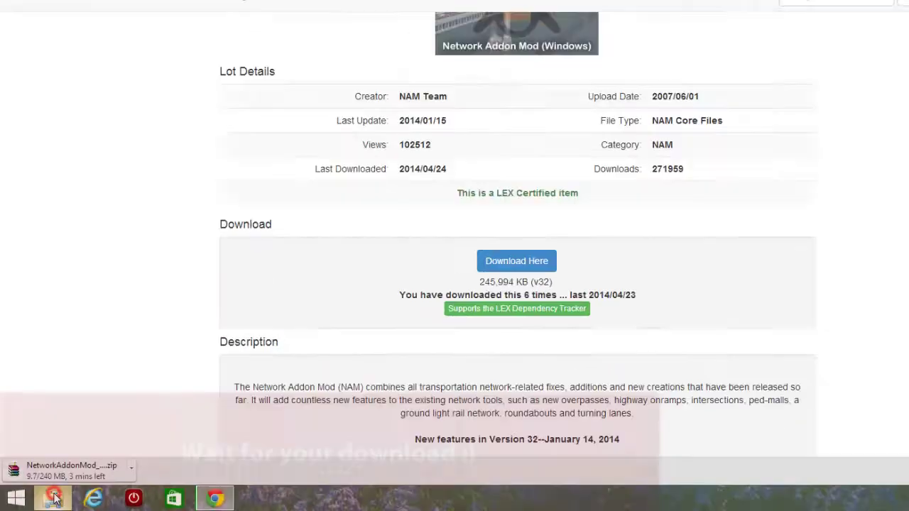
Open the NetworkAddonMod_Setup (1) archive from the Downloads folder.
{"action": "key", "text": "super+e"}
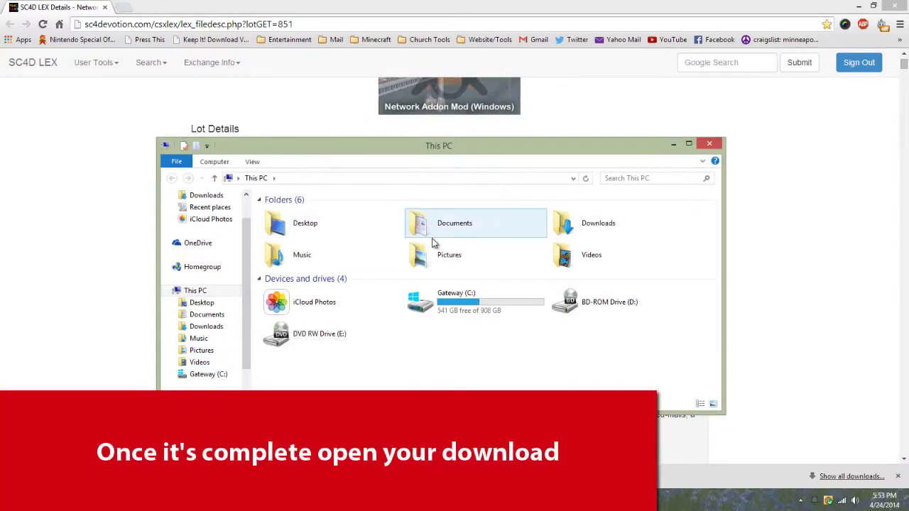
{"action": "left_click", "coordinate": [480, 235]}
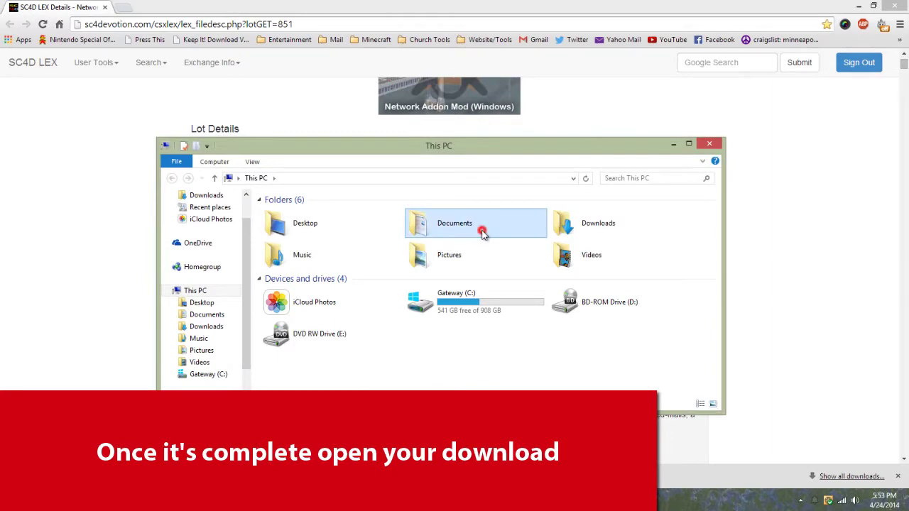
{"action": "double_click", "coordinate": [604, 230]}
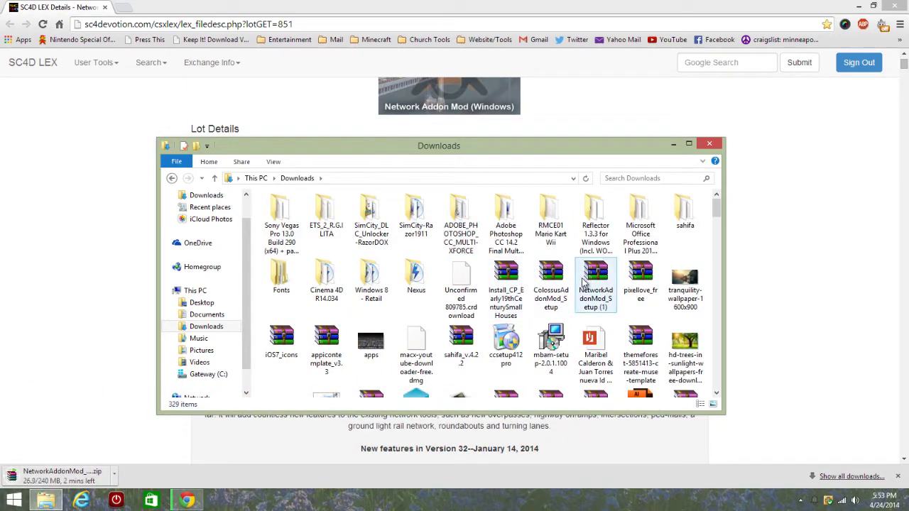
{"action": "double_click", "coordinate": [589, 281]}
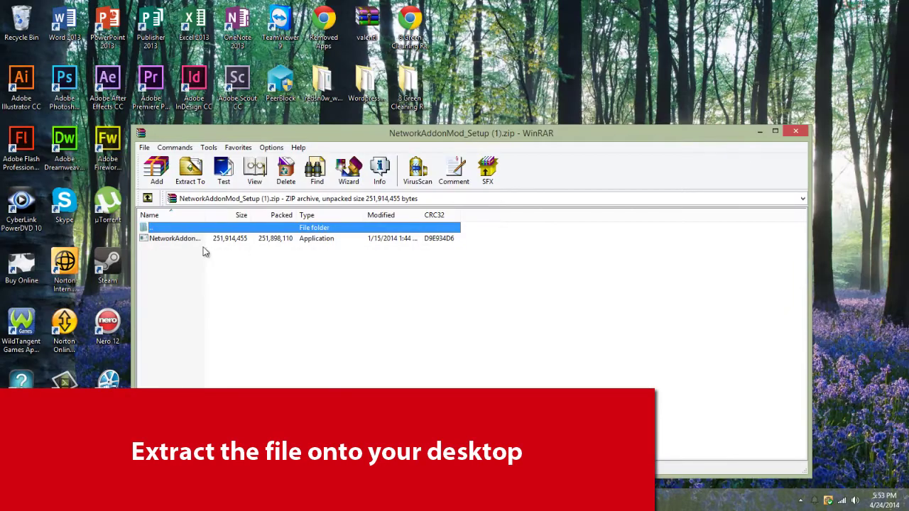
Extract the application file from the archive onto the desktop and close the archive and Downloads windows.
{"action": "left_click_drag", "start_coordinate": [162, 240], "coordinate": [612, 101]}
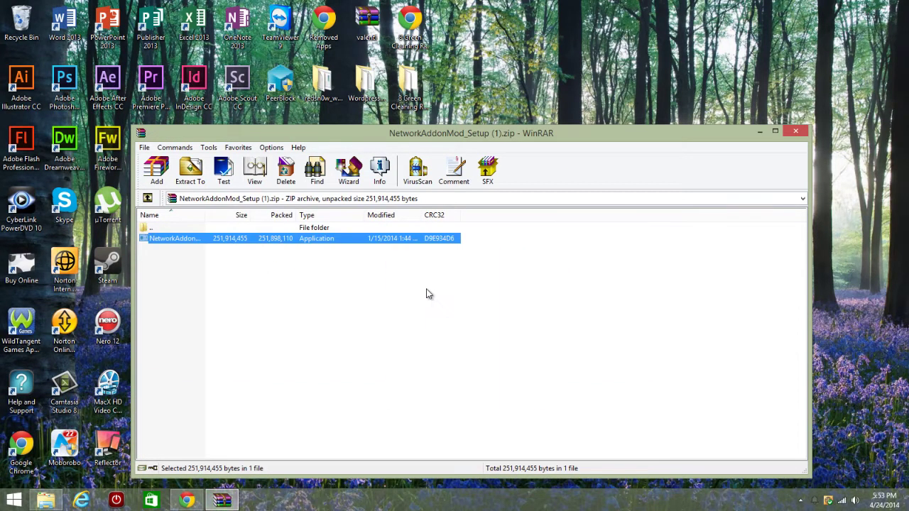
{"action": "left_click", "coordinate": [796, 134]}
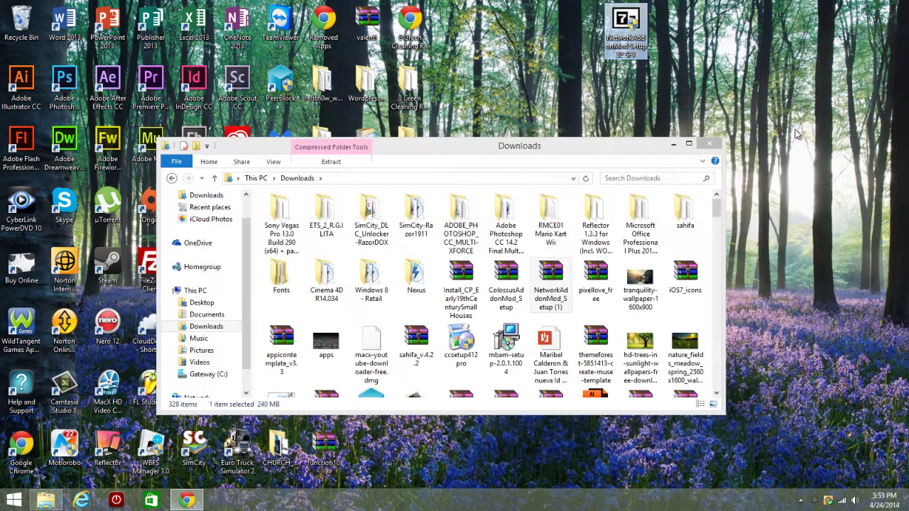
{"action": "left_click", "coordinate": [711, 145]}
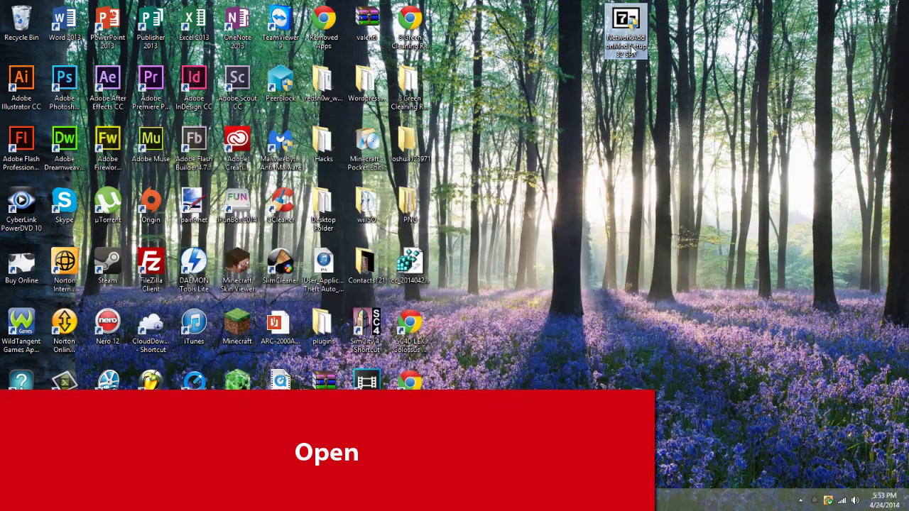
Move the NetworkAddonMod Setup 32 SFX file to a free desktop area, run it, and extract its contents onto the desktop.
{"action": "left_click_drag", "start_coordinate": [630, 43], "coordinate": [640, 264]}
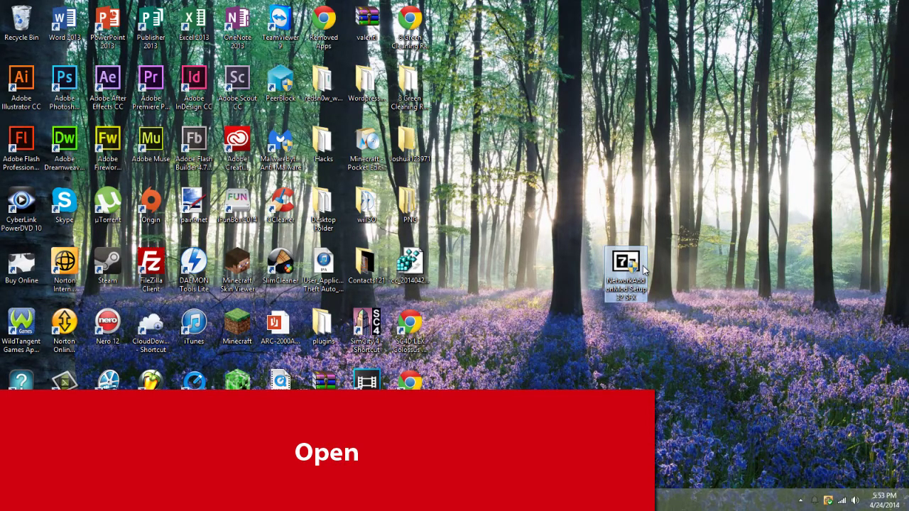
{"action": "double_click", "coordinate": [619, 264]}
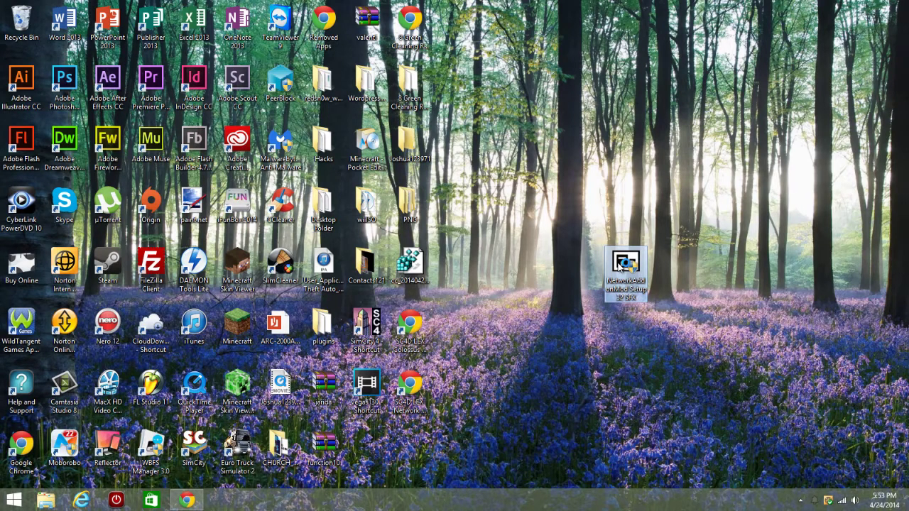
{"action": "left_click", "coordinate": [519, 274]}
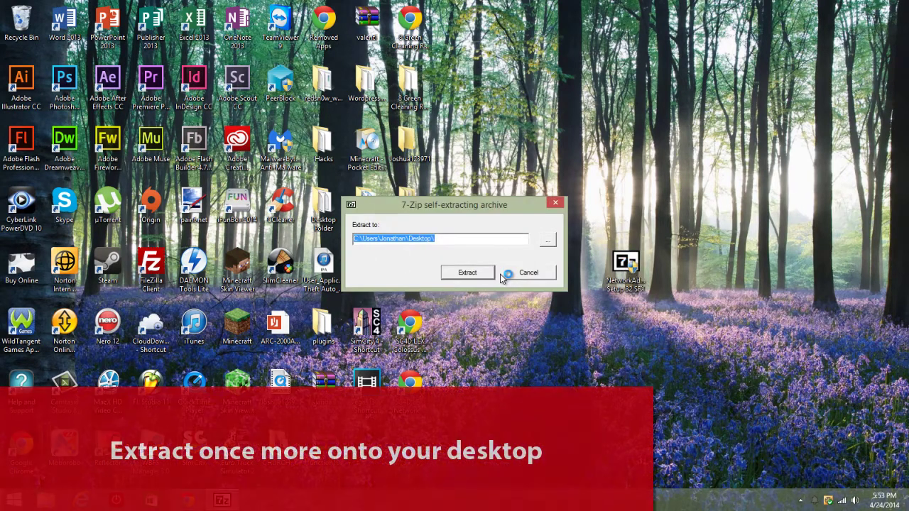
{"action": "left_click", "coordinate": [489, 272]}
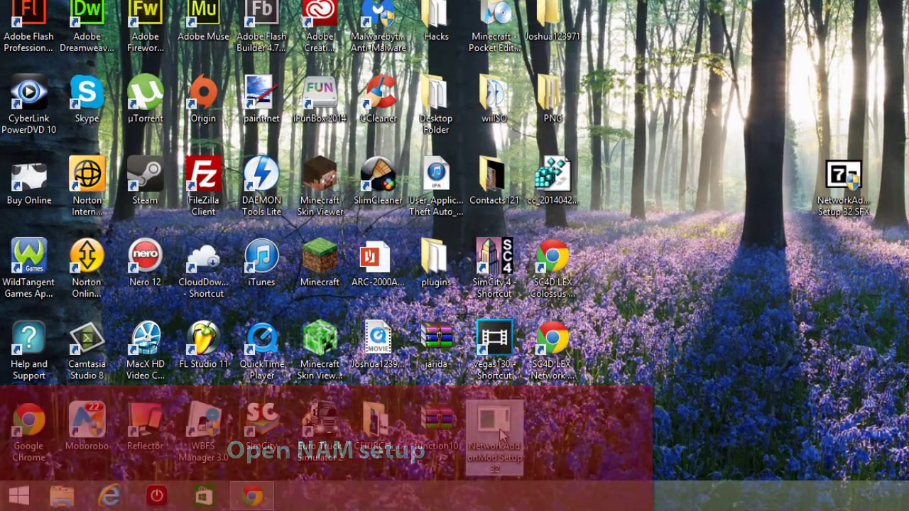
Place the extracted NetworkAddonMod Setup 32 installer beside the SC4D LEX Network shortcut and launch it.
{"action": "left_click_drag", "start_coordinate": [493, 426], "coordinate": [604, 323]}
{"action": "left_click", "coordinate": [673, 316]}
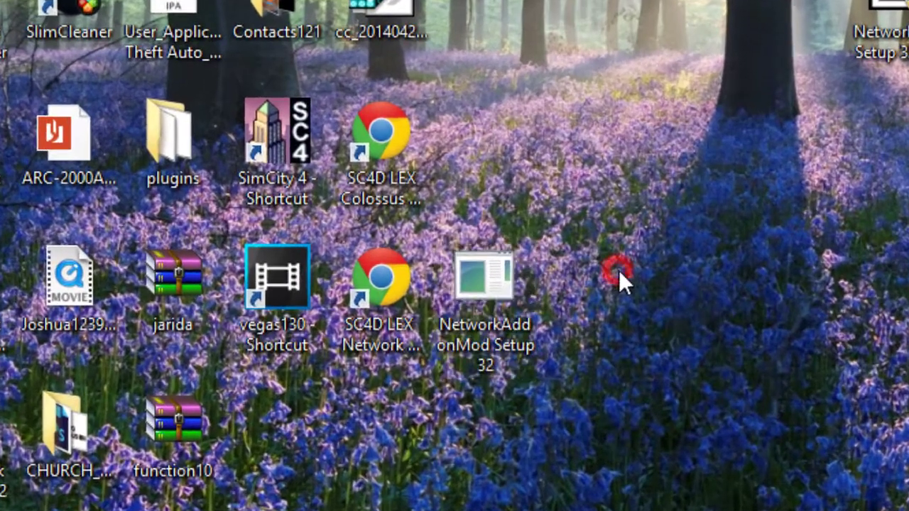
{"action": "double_click", "coordinate": [598, 319]}
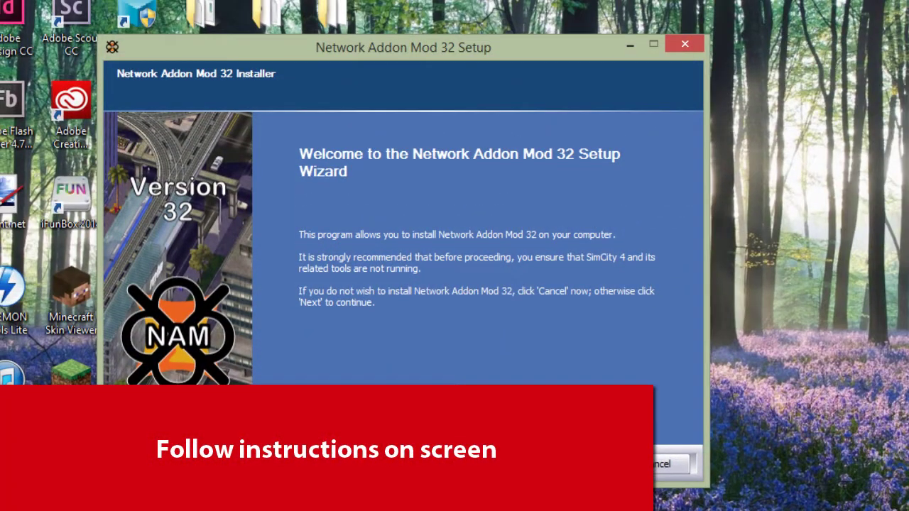
Accept the license agreement and start installing Network Addon Mod 32 with the Complete Standard Installation type.
{"action": "key", "text": "Return"}
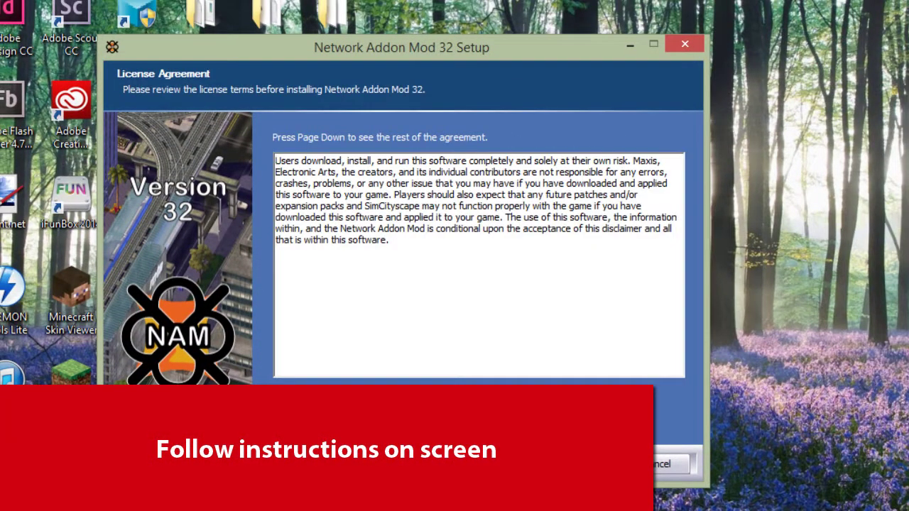
{"action": "left_click", "coordinate": [491, 465]}
{"action": "left_click", "coordinate": [491, 465]}
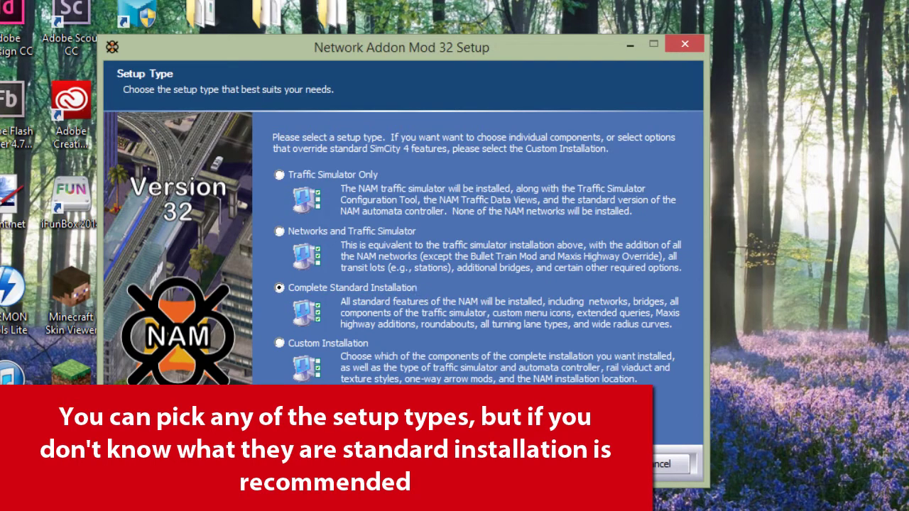
{"action": "left_click", "coordinate": [492, 464]}
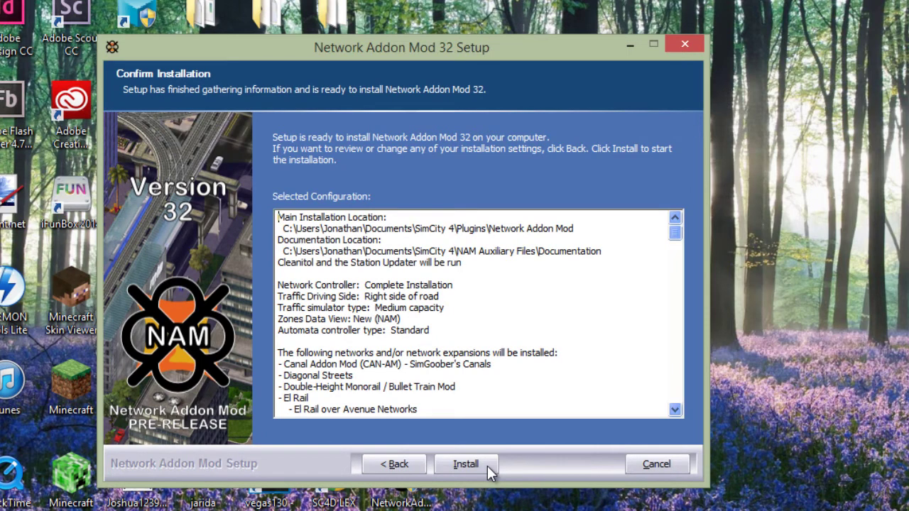
{"action": "left_click", "coordinate": [487, 466]}
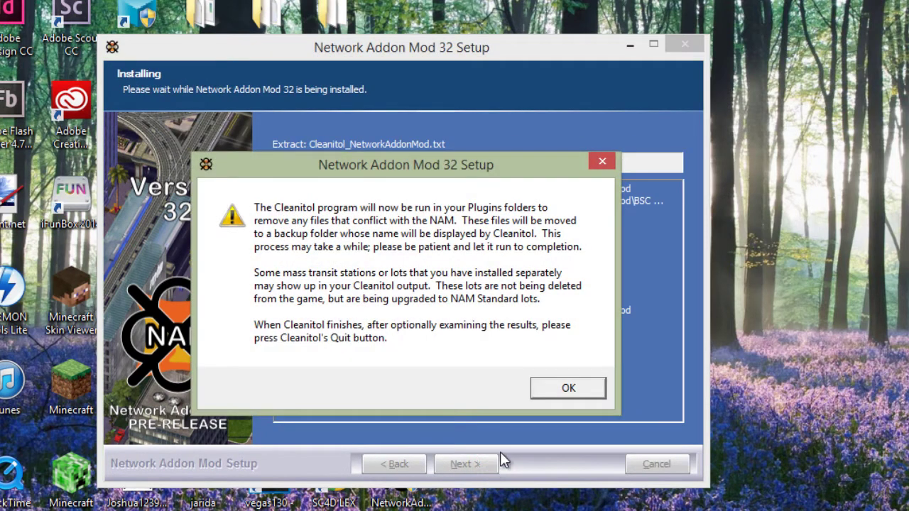
Run Cleanitol on the Plugins folders, quit it, and finish the setup wizard with Show Readme turned off.
{"action": "left_click", "coordinate": [568, 389]}
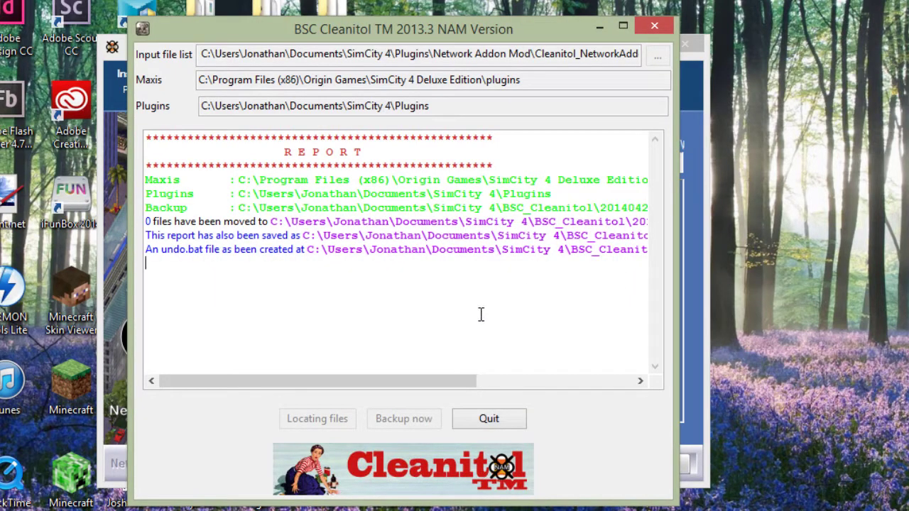
{"action": "left_click", "coordinate": [516, 424]}
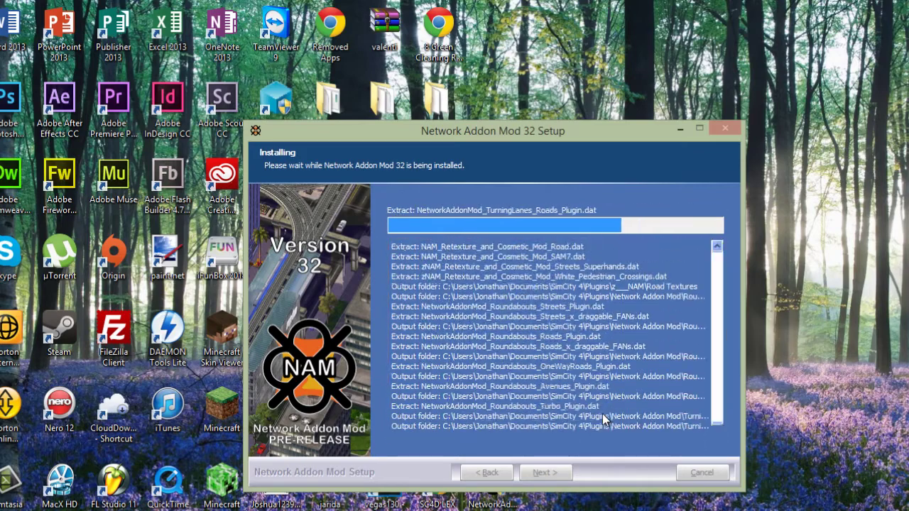
{"action": "left_click", "coordinate": [567, 473]}
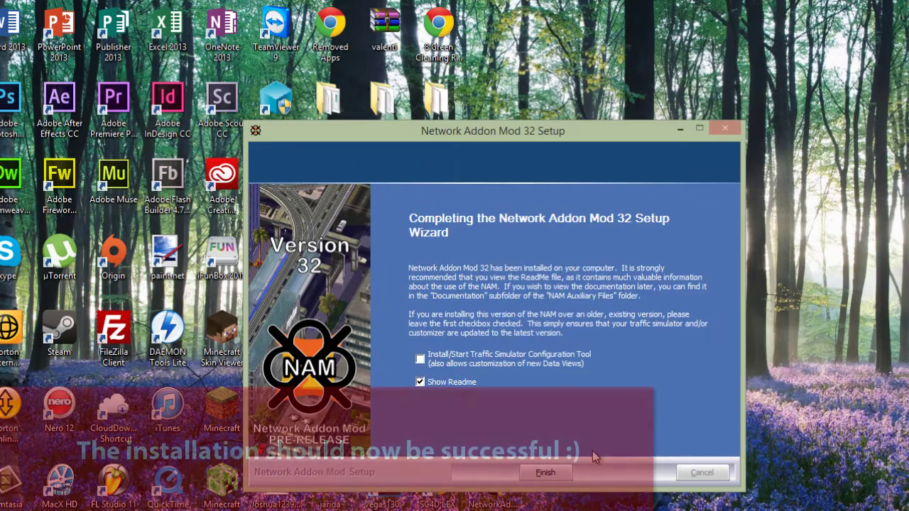
{"action": "left_click", "coordinate": [442, 381]}
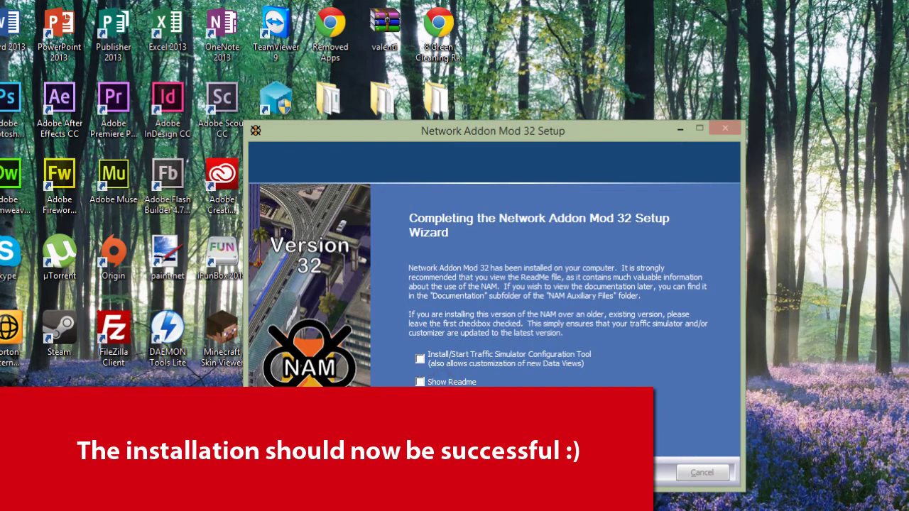
{"action": "key", "text": "Return"}
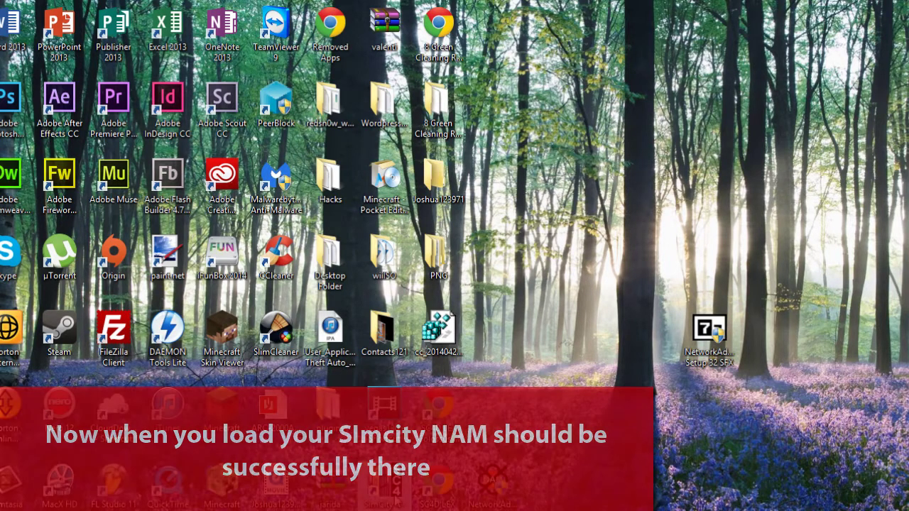
Launch SimCity 4 and delete the New City on the tile just south of NewYork1 in the New York region.
{"action": "double_click", "coordinate": [400, 490]}
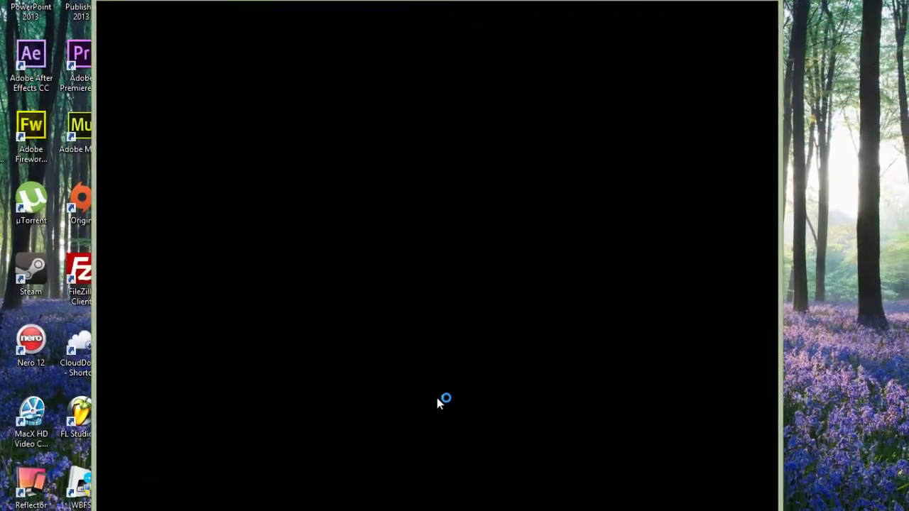
{"action": "left_click", "coordinate": [481, 376]}
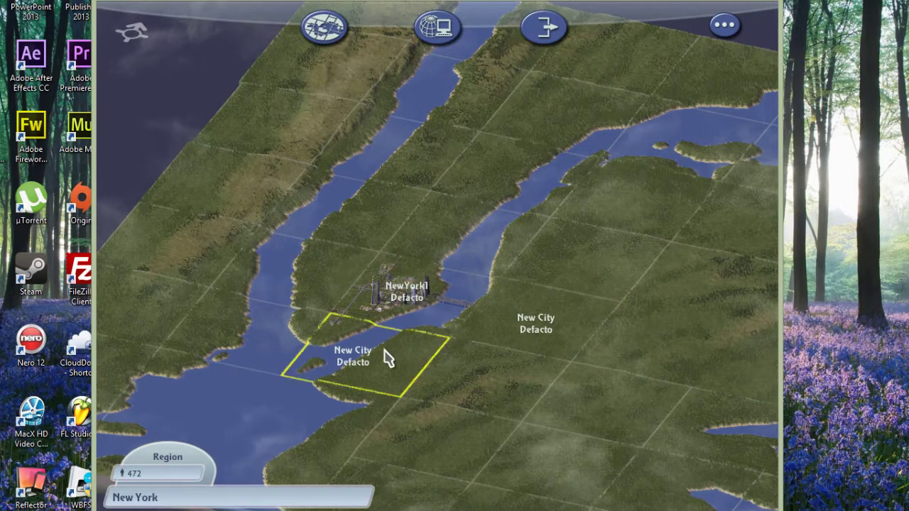
{"action": "left_click", "coordinate": [388, 355]}
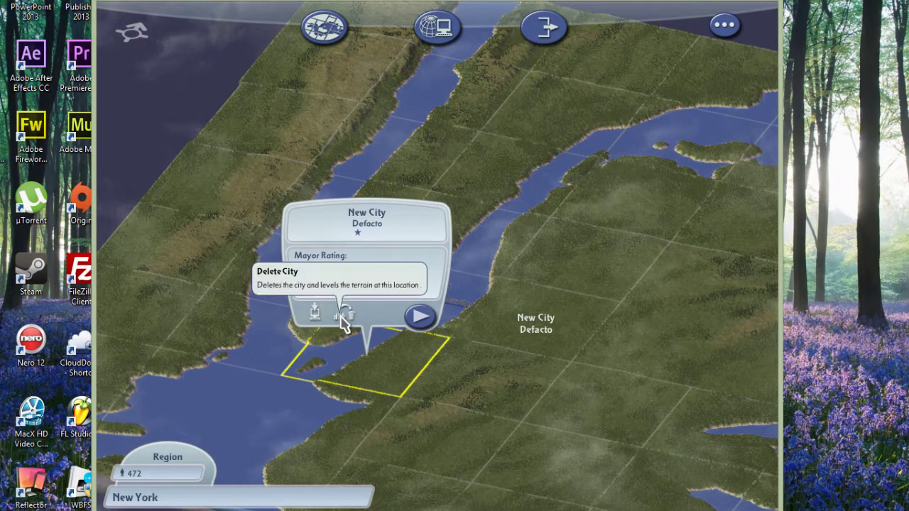
{"action": "left_click", "coordinate": [344, 317]}
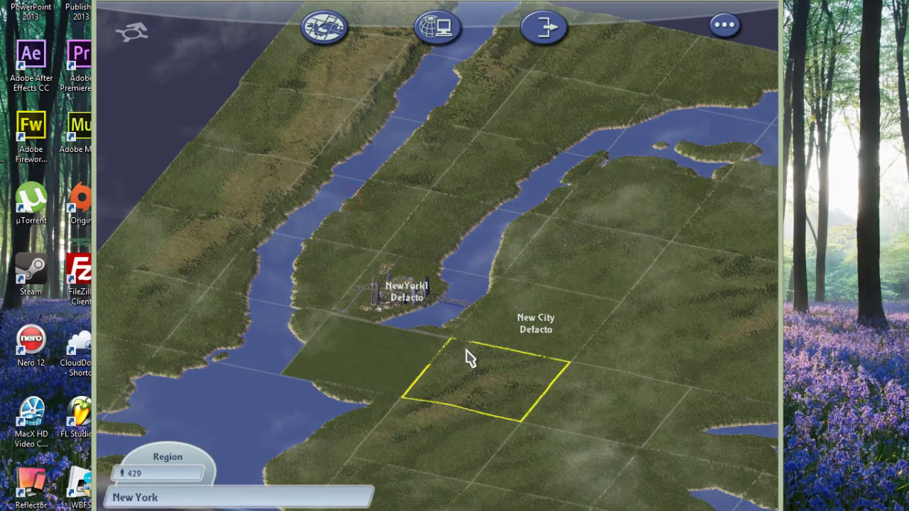
Start a new city on the cleared tile just south of NewYork1 and reconcile its edges with the neighboring cities.
{"action": "left_click", "coordinate": [489, 400]}
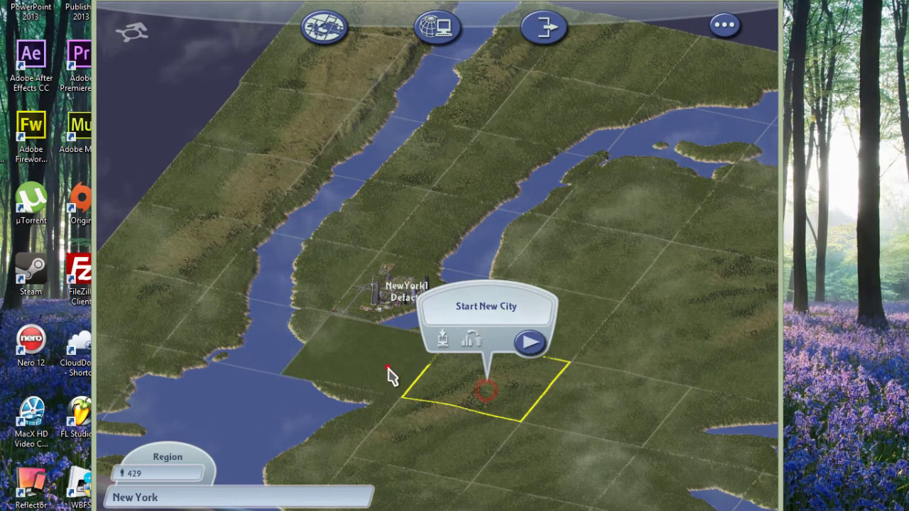
{"action": "left_click", "coordinate": [392, 376]}
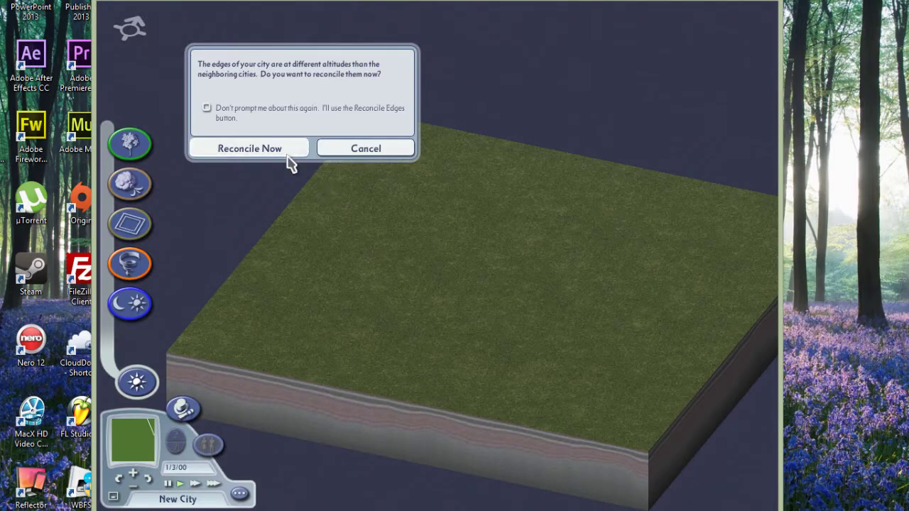
{"action": "left_click", "coordinate": [250, 149]}
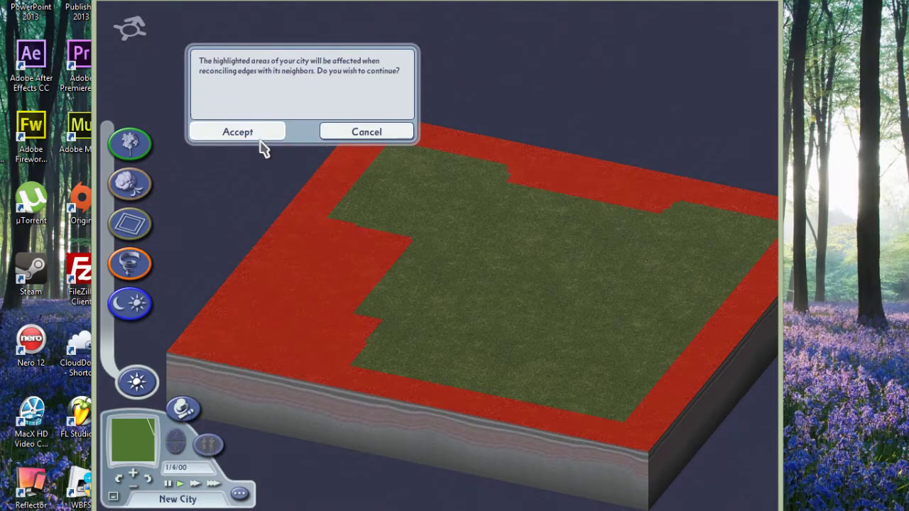
{"action": "left_click", "coordinate": [257, 133]}
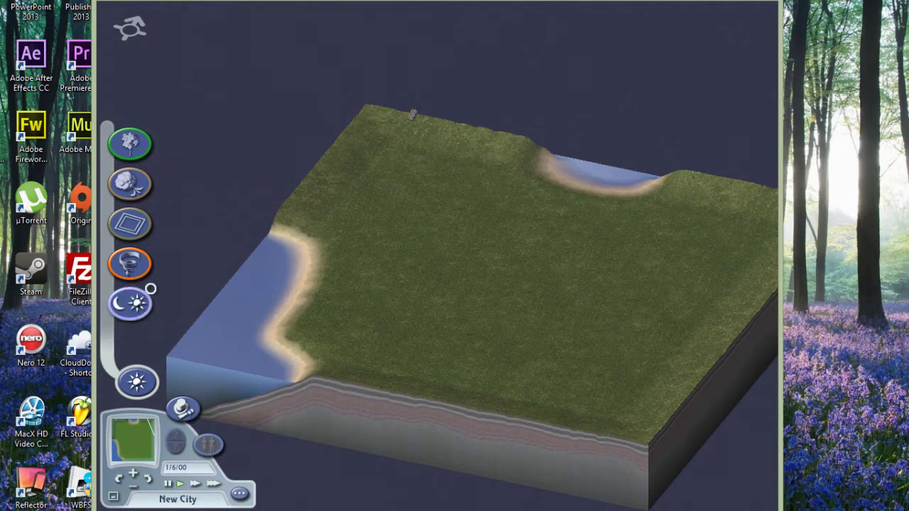
Establish the city under the name New City with the Easy difficulty level.
{"action": "left_click", "coordinate": [183, 408]}
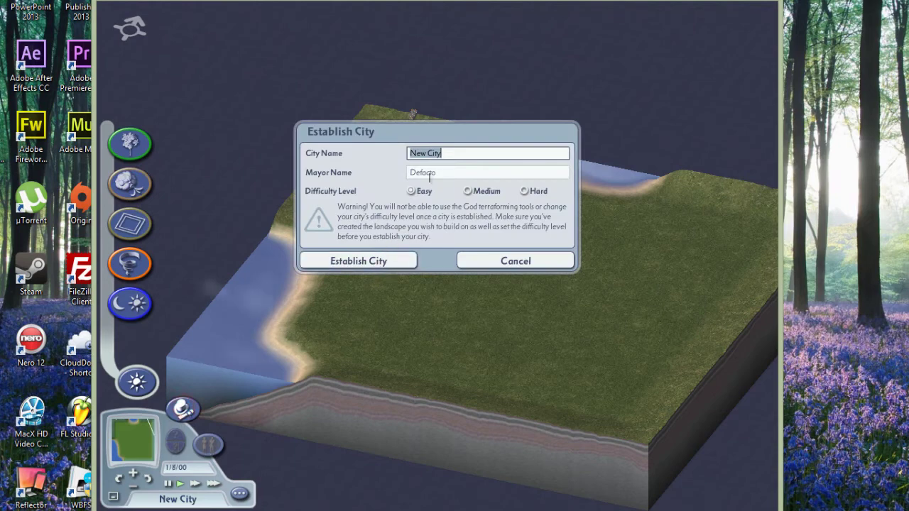
{"action": "left_click", "coordinate": [399, 260]}
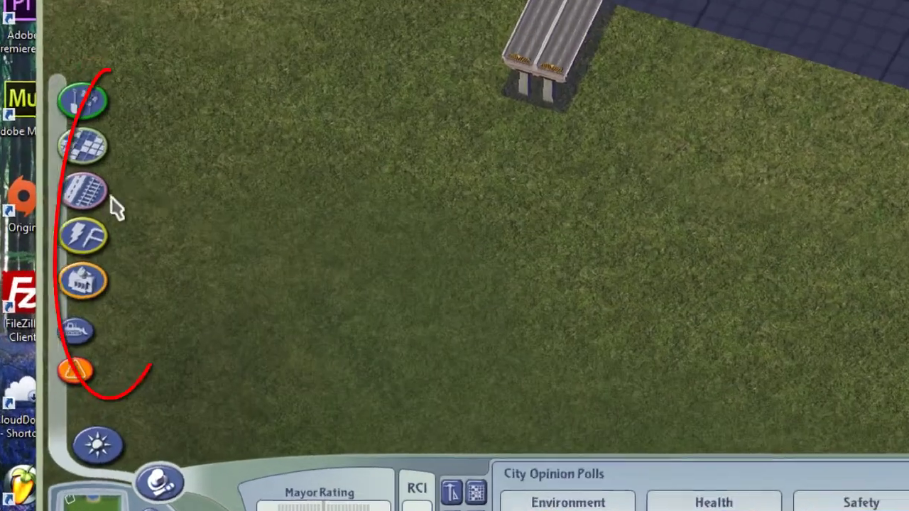
Check the road options for the pieces added by the mod and extend the highway stub at the city border further inland.
{"action": "left_click", "coordinate": [126, 192]}
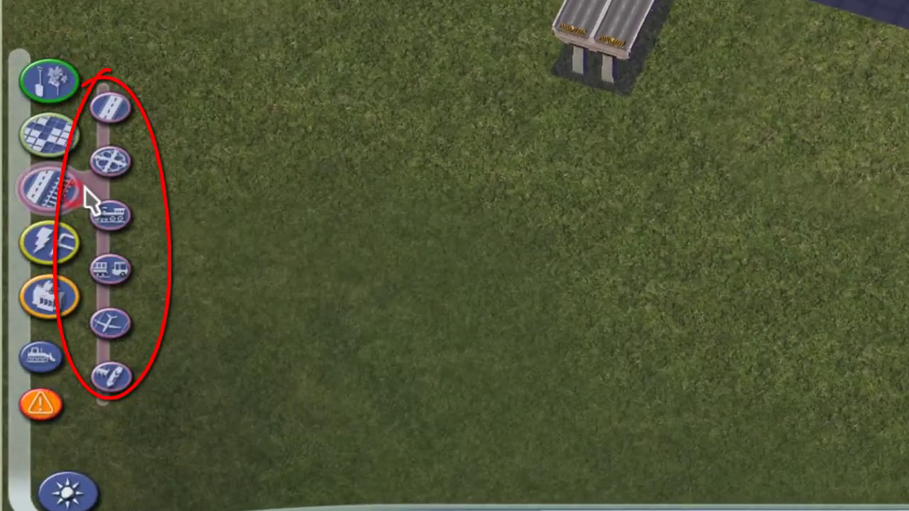
{"action": "left_click", "coordinate": [104, 123]}
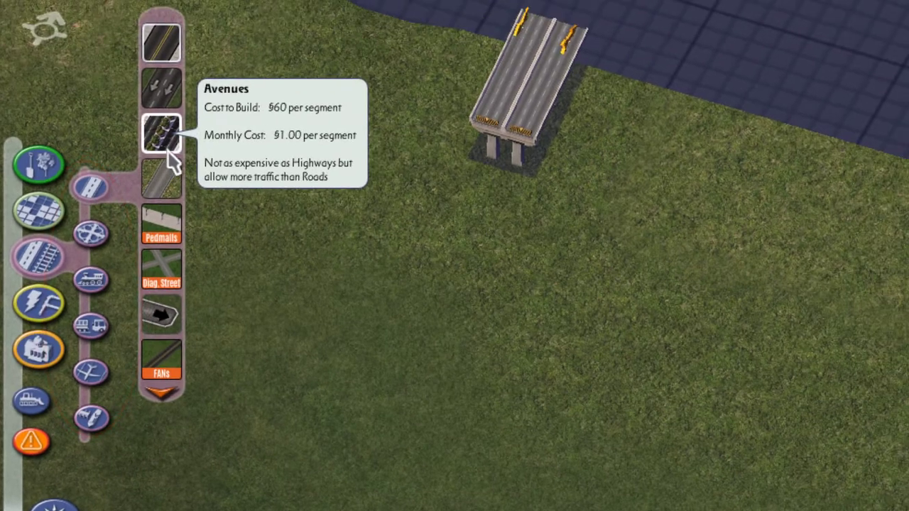
{"action": "left_click", "coordinate": [176, 229]}
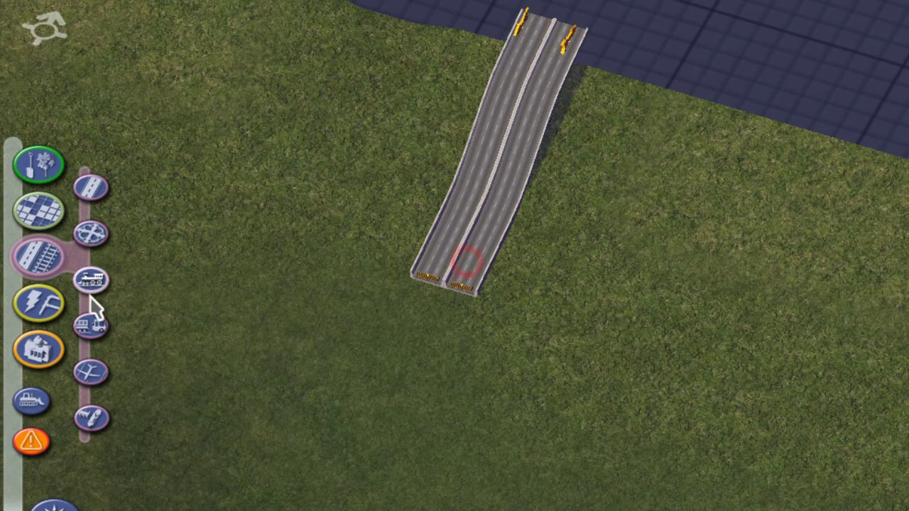
Look through the RealHighway pieces among the highway options, from the RHW-2 and starter pieces to the cosmetic puzzle pieces.
{"action": "left_click", "coordinate": [91, 234]}
{"action": "scroll", "coordinate": [177, 227], "scroll_direction": "down", "scroll_amount": 8}
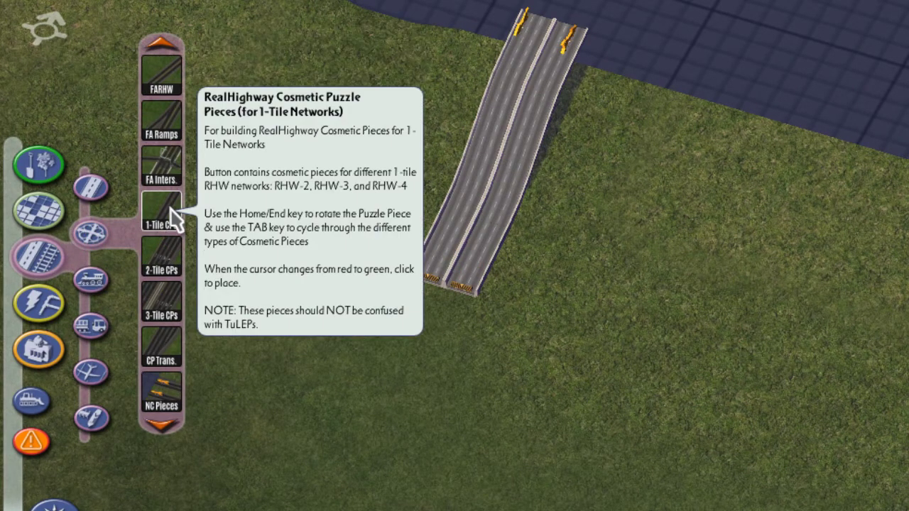
{"action": "scroll", "coordinate": [165, 219], "scroll_direction": "up", "scroll_amount": 8}
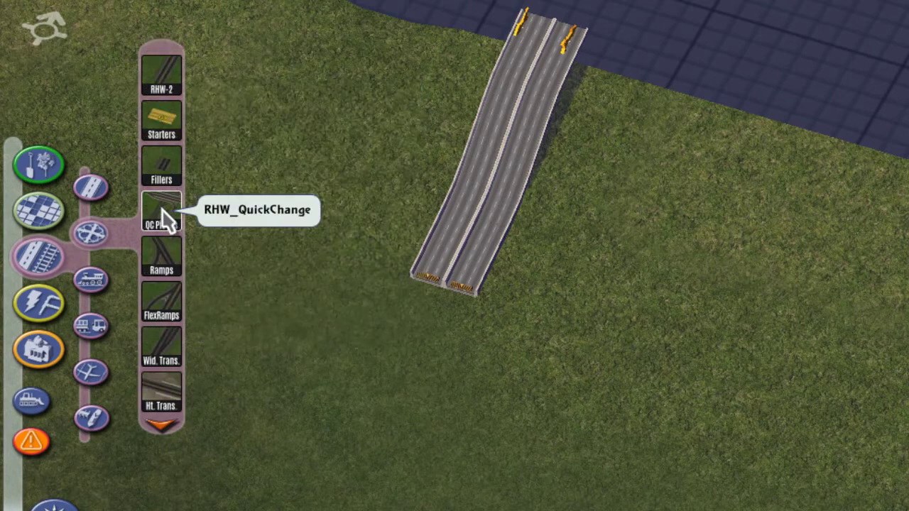